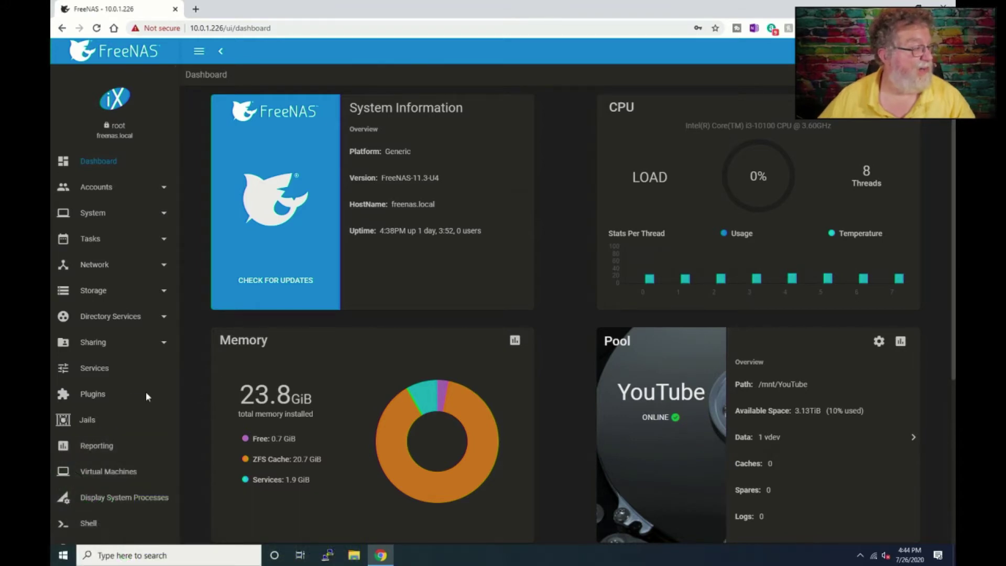
Open the Plugins page showing the official iXsystems plugin collection.
click(128, 397)
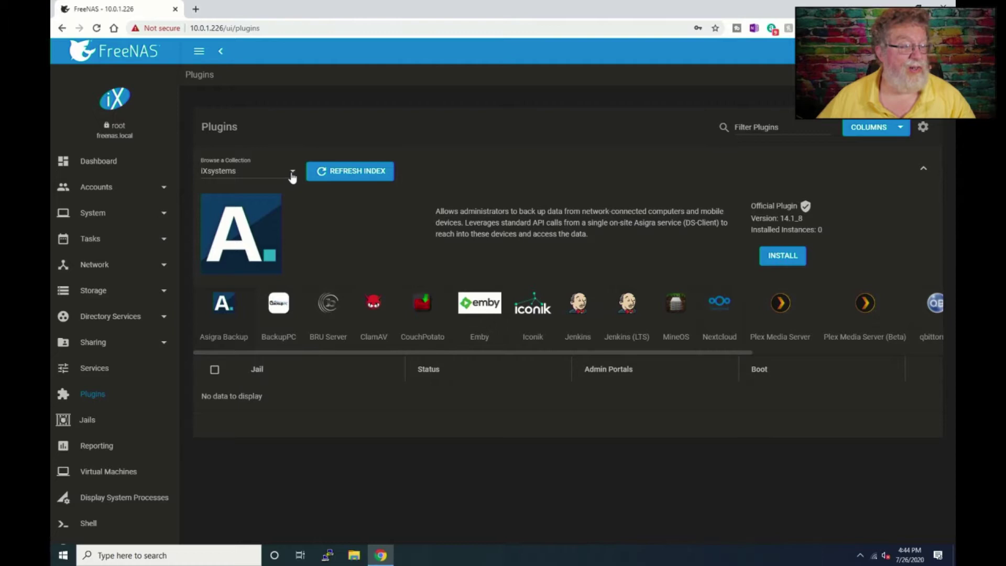
Switch the plugin collection to Community and start installing the Netdata plugin.
click(293, 177)
click(276, 196)
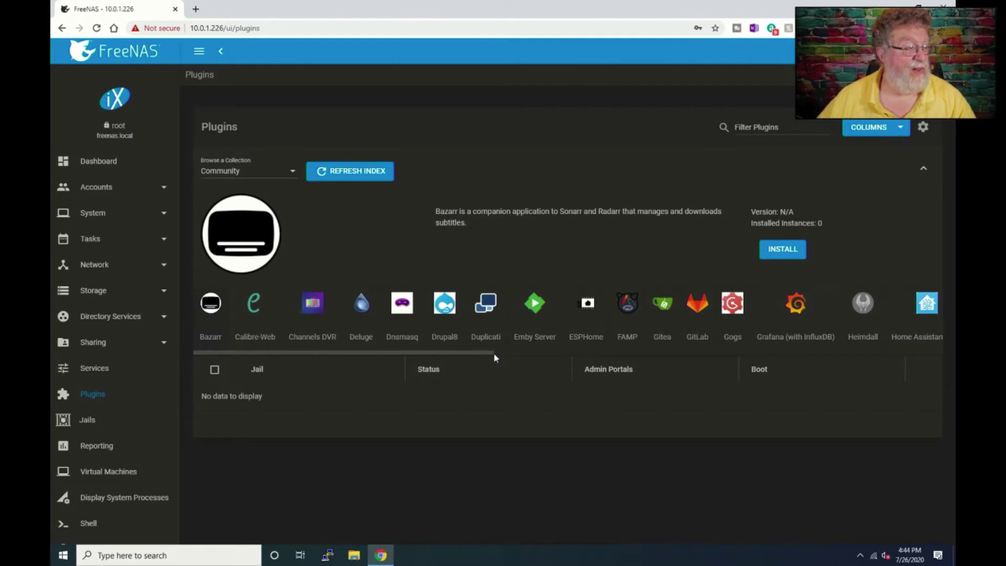
drag(494, 353, 784, 347)
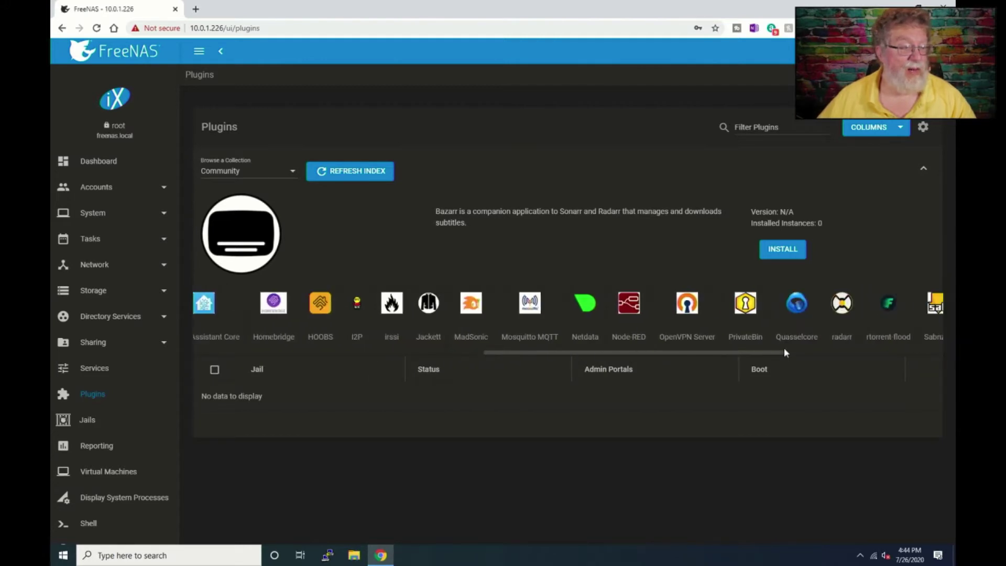
click(593, 314)
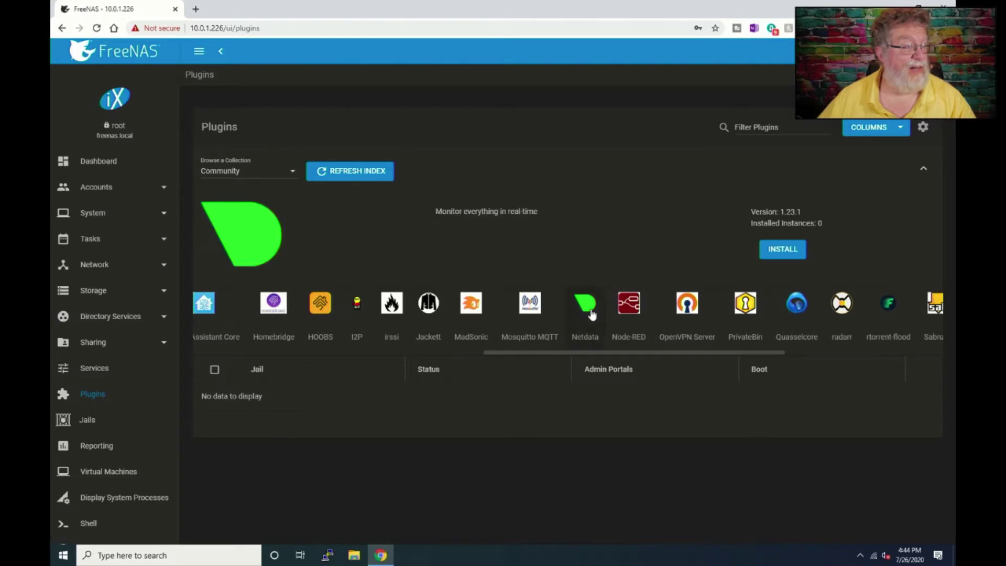
click(783, 250)
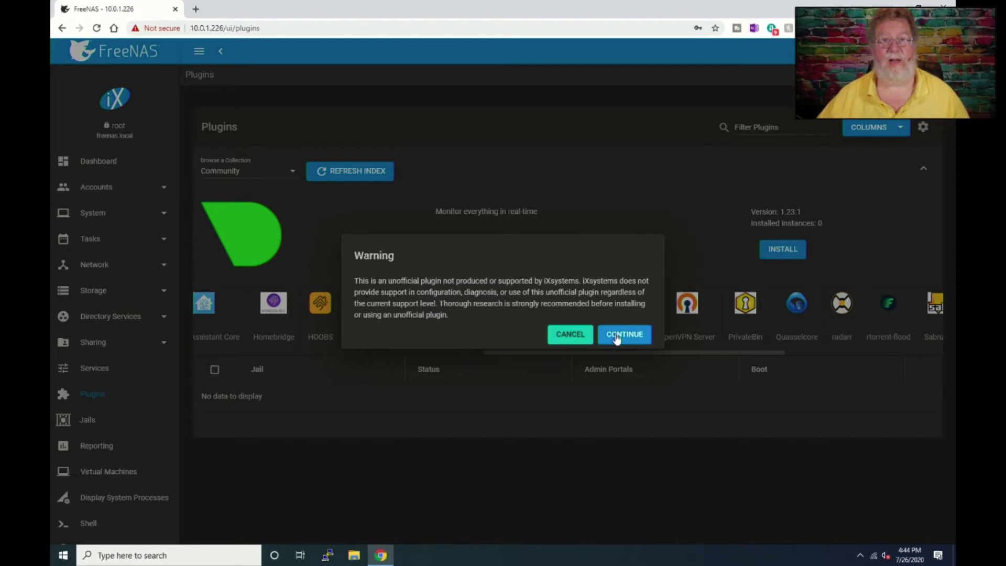
Accept the unofficial-plugin warning and save Netdata with NAT enabled and jail name NetDATA.
click(617, 338)
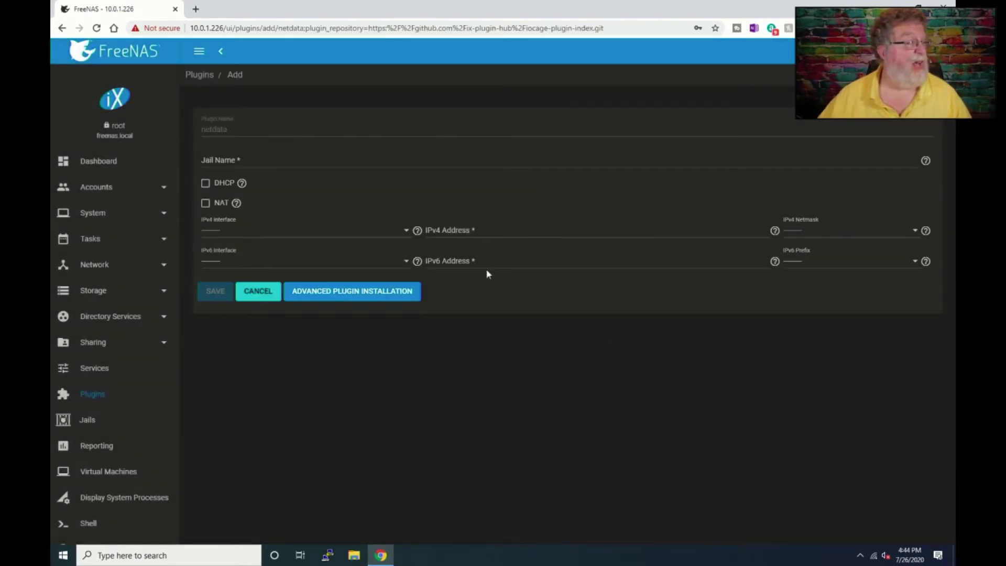
click(206, 203)
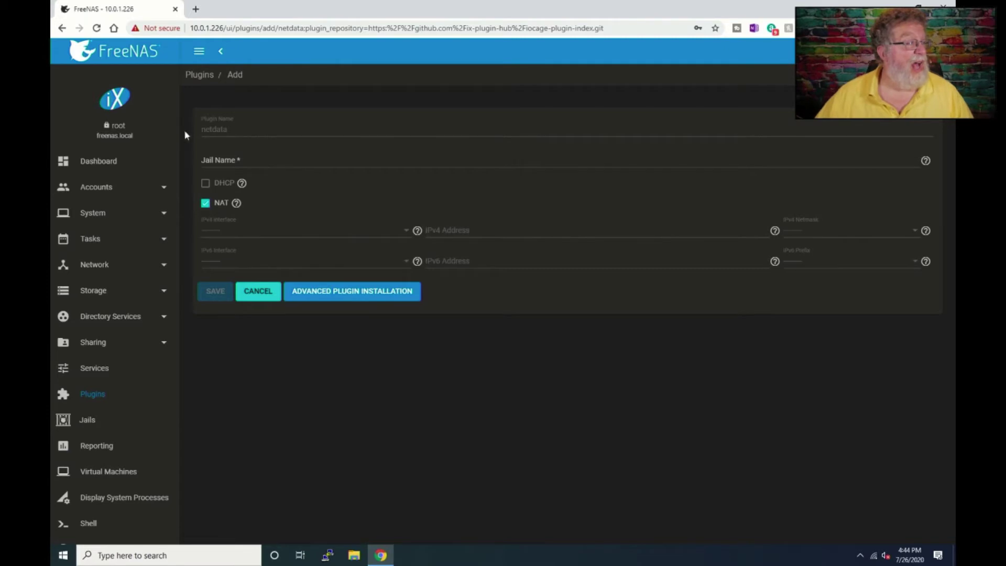
click(215, 161)
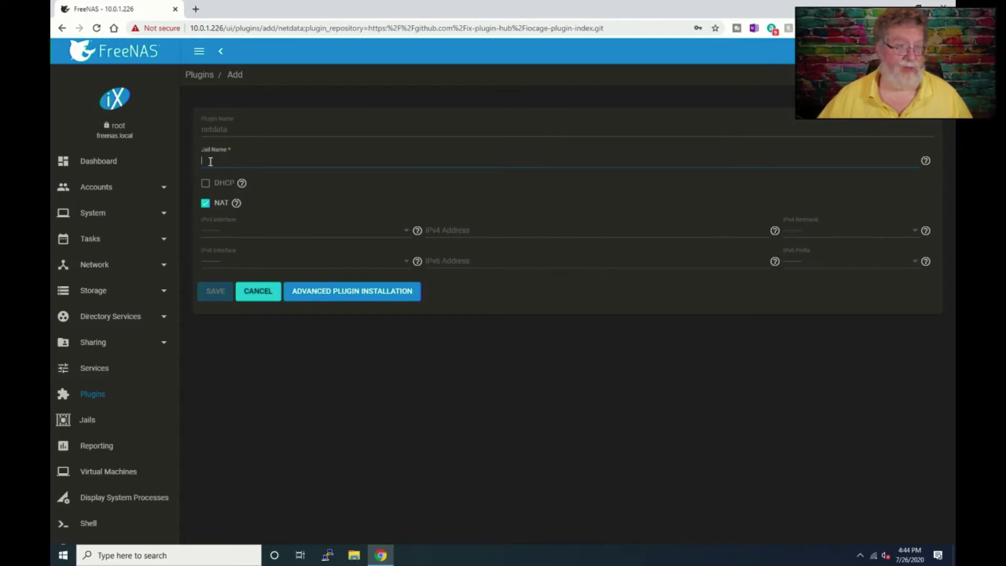
click(215, 172)
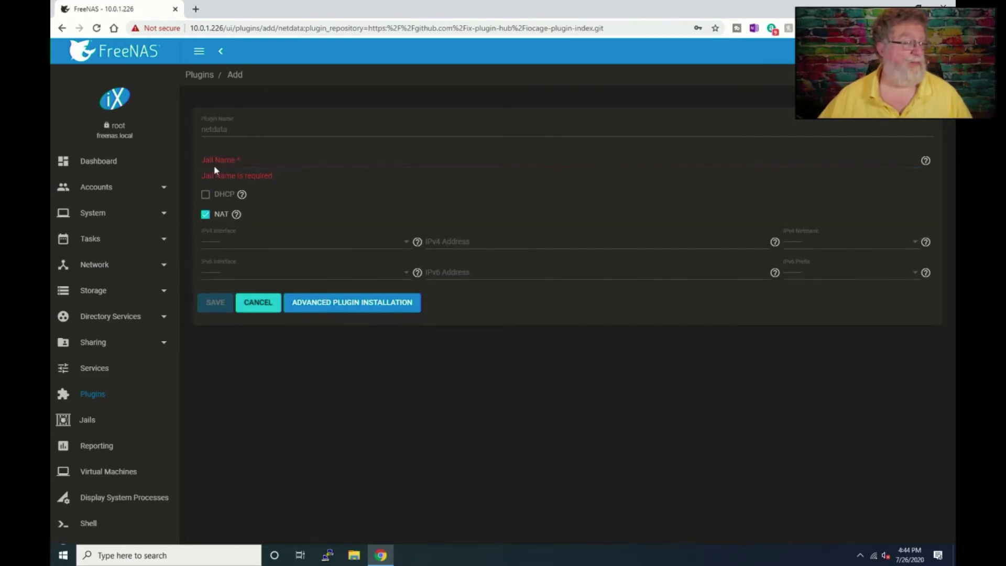
click(215, 162)
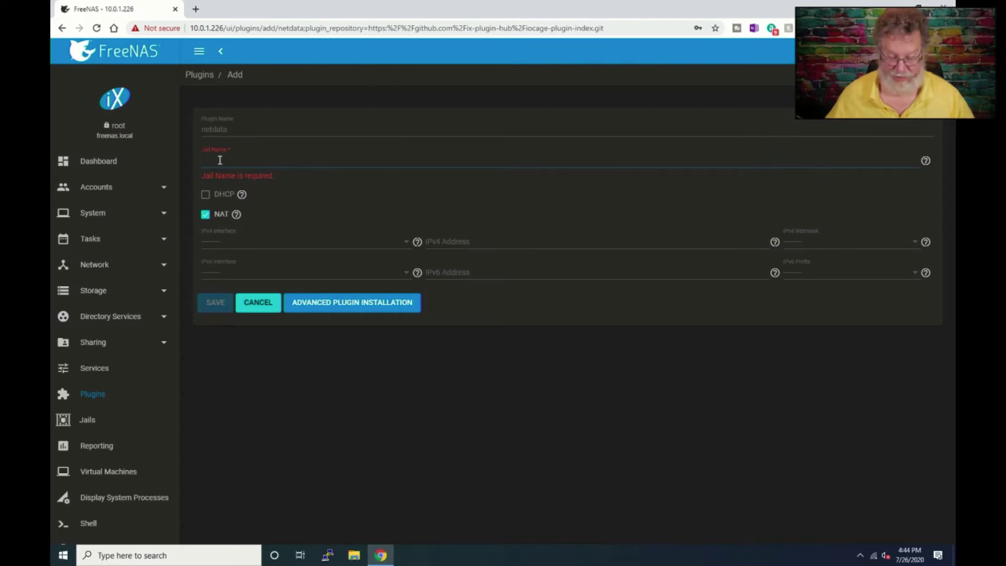
text(N)
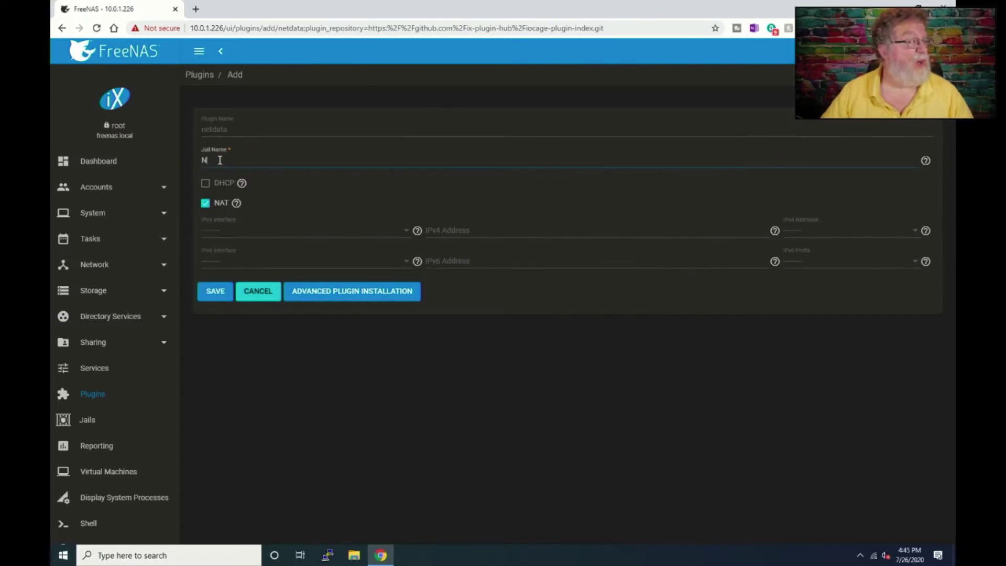
text(etDATA)
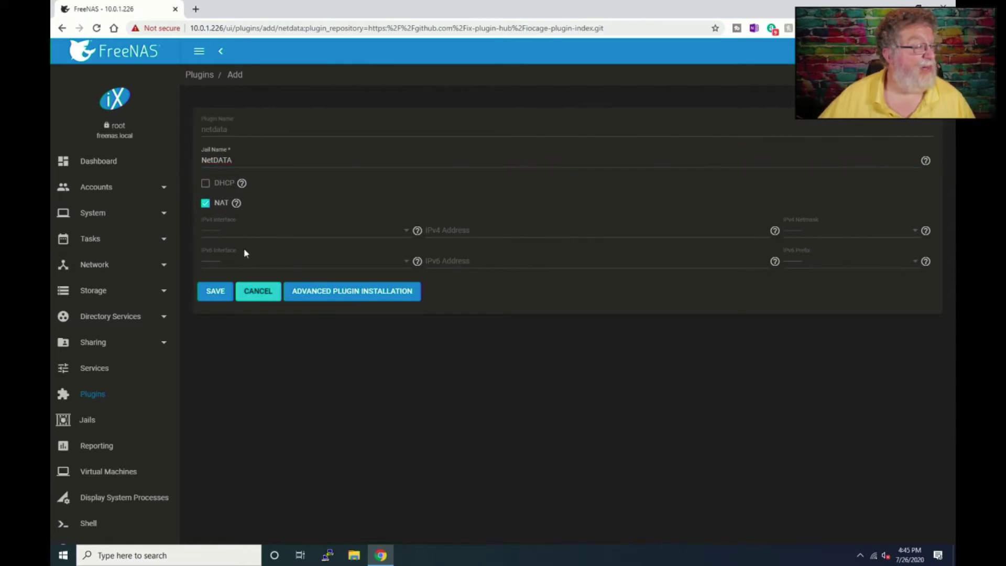
click(220, 293)
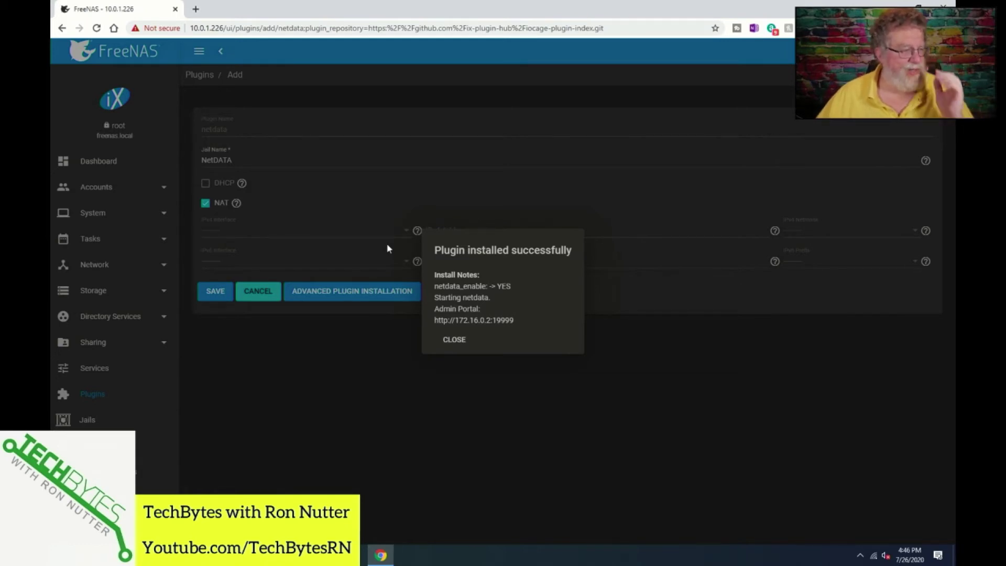
Close the Netdata installation success notice to return to the Plugins list.
click(455, 340)
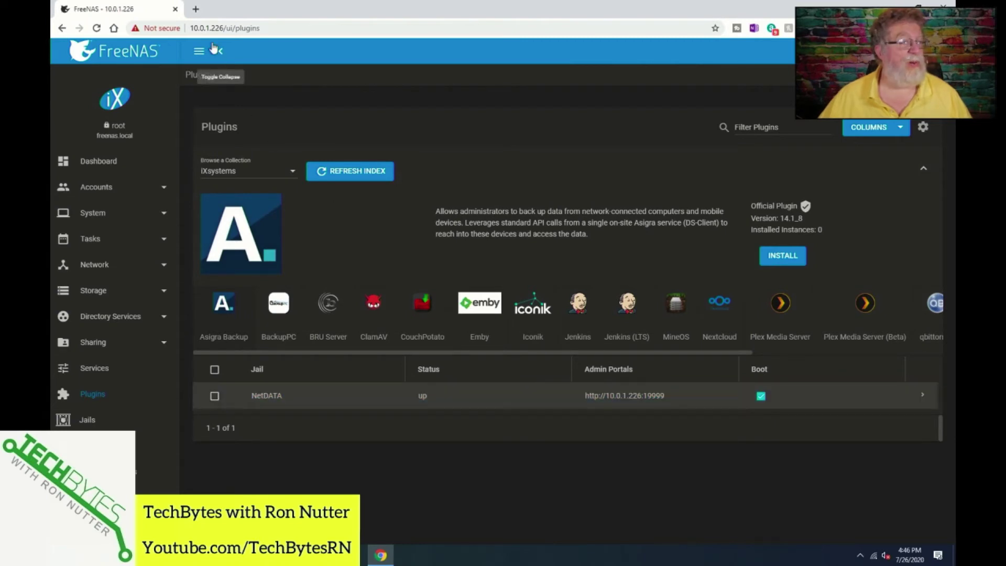
click(196, 9)
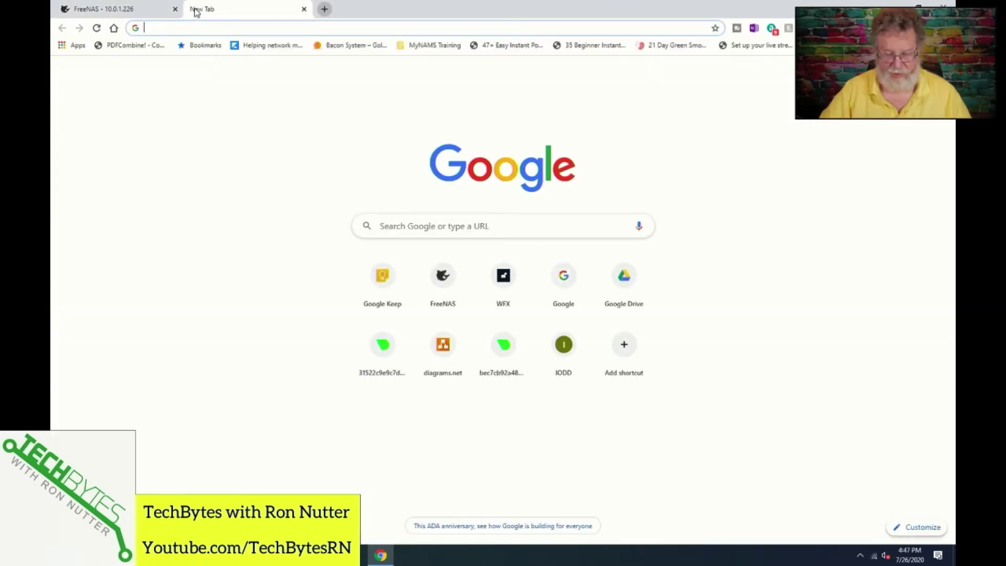
text(http://10)
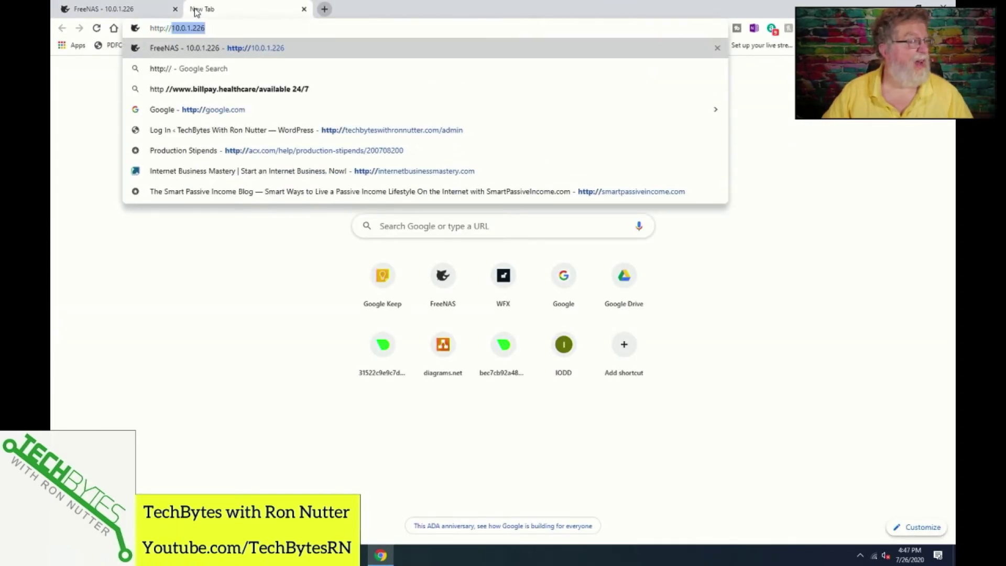
text(.)
key(Down)
key(Down)
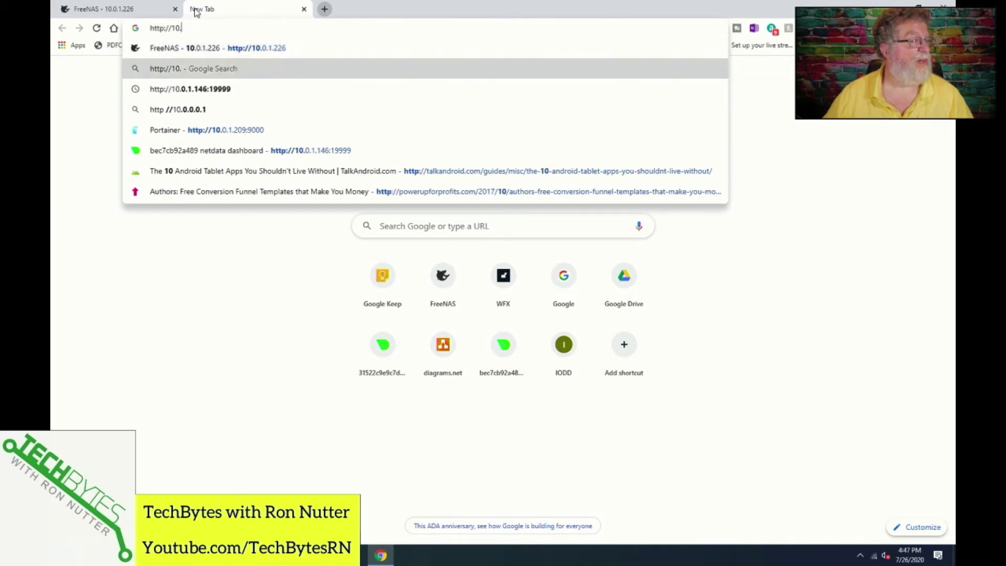
key(Return)
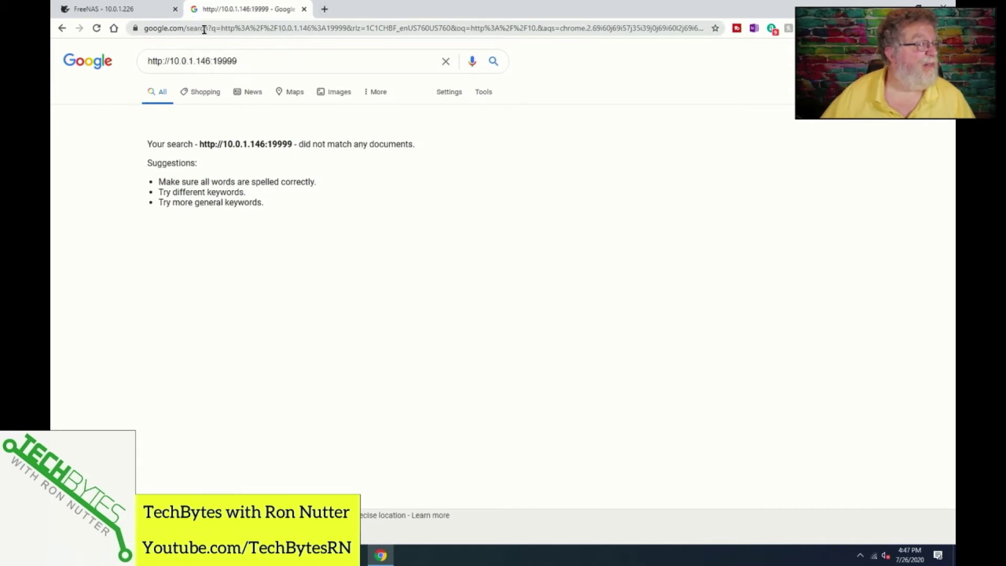
click(204, 30)
text(h)
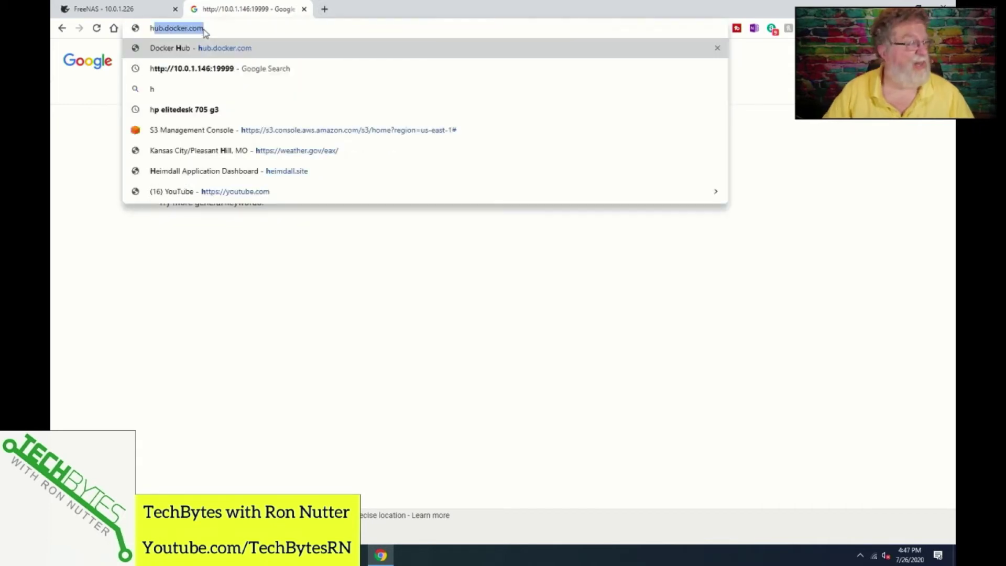
text(ttp://10)
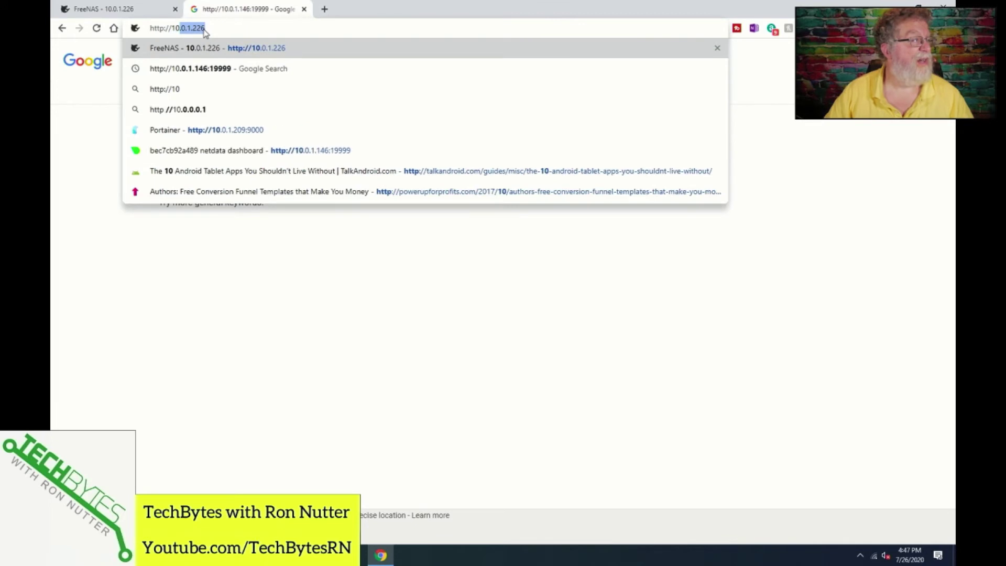
text(.0.1.)
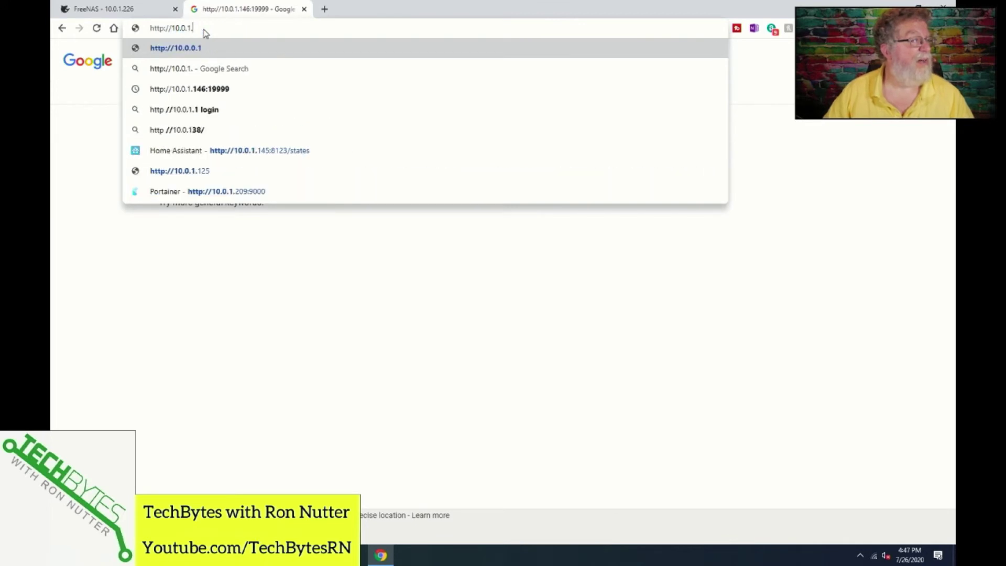
text(226)
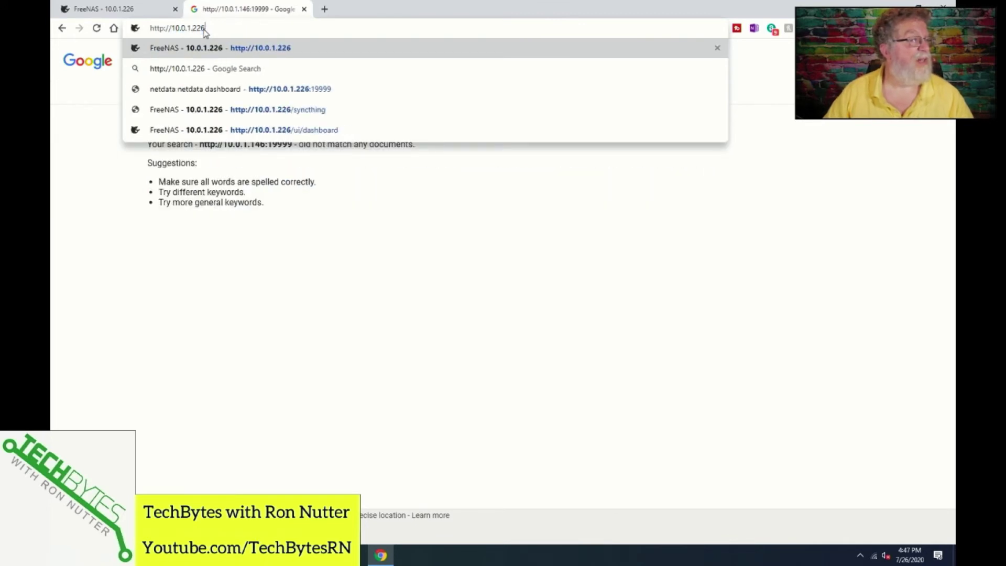
text(:19999)
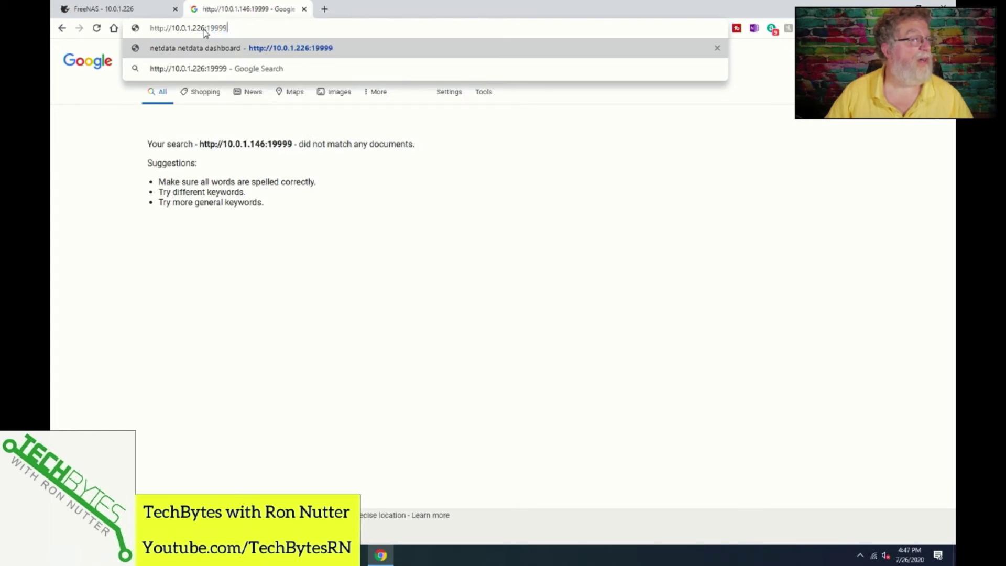
key(Return)
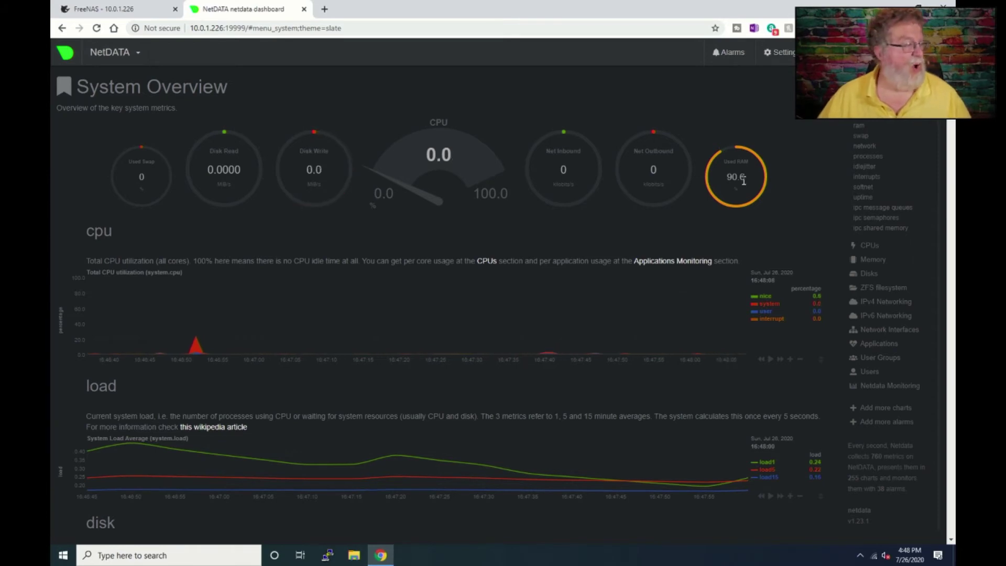
Scroll the dashboard past the load, disk, ram, swap and network charts to processes.
scroll(743, 180, down, 2)
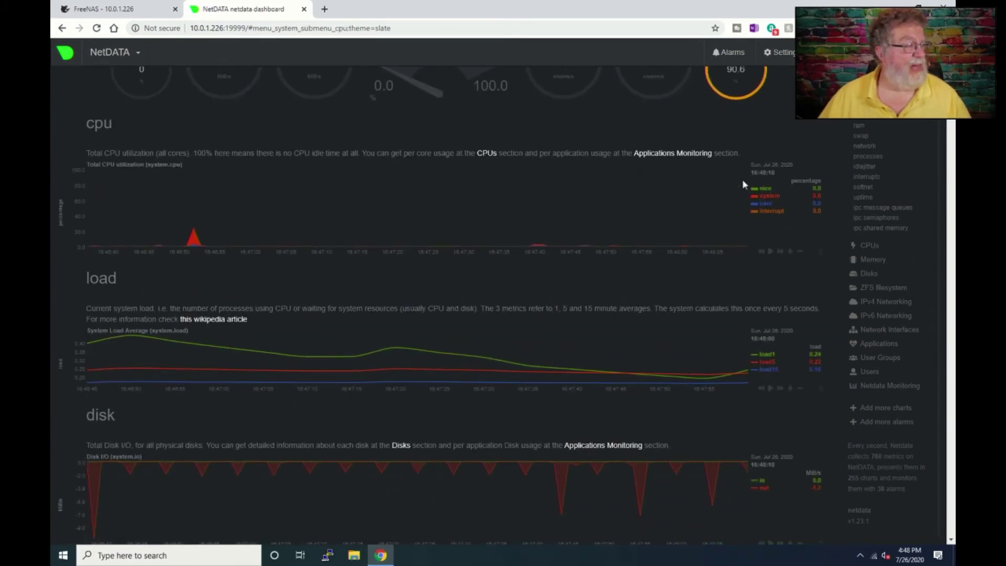
scroll(744, 184, down, 1)
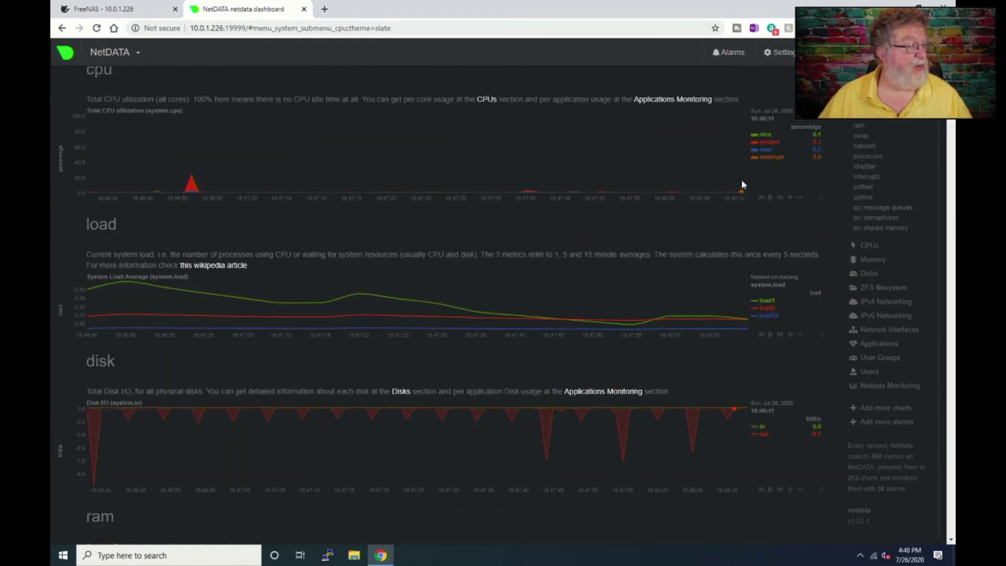
scroll(742, 185, down, 3)
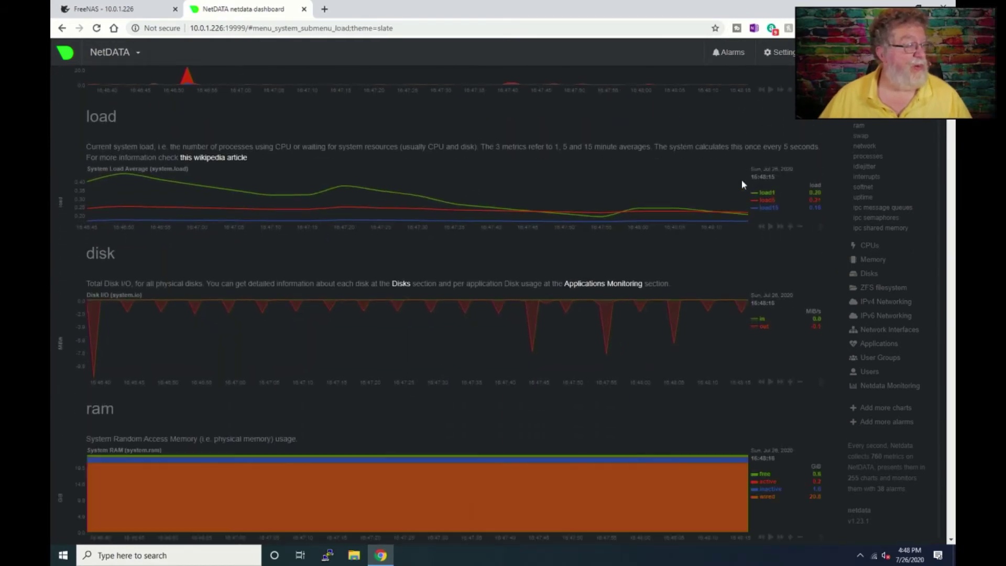
scroll(742, 184, down, 2)
scroll(742, 184, down, 5)
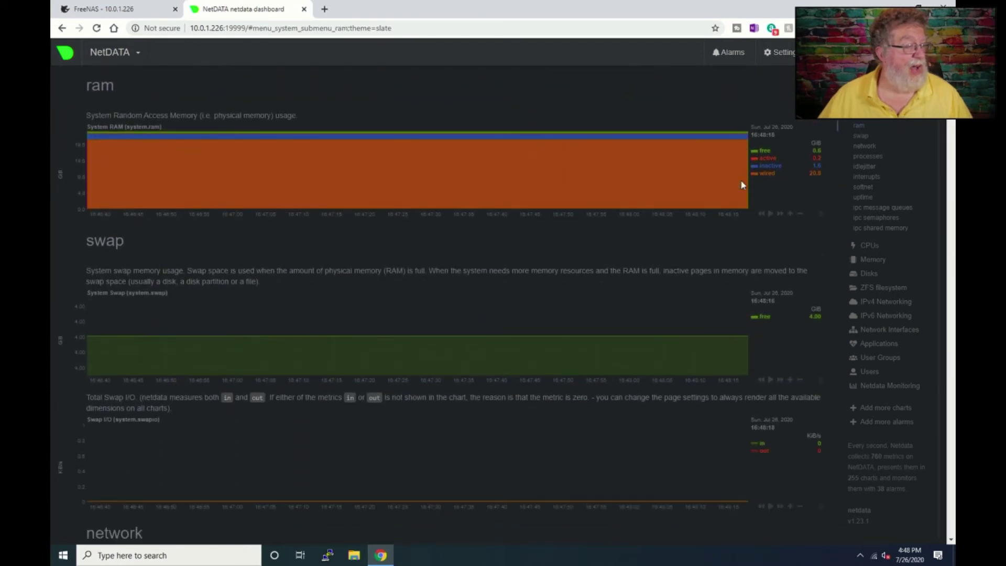
scroll(742, 184, down, 3)
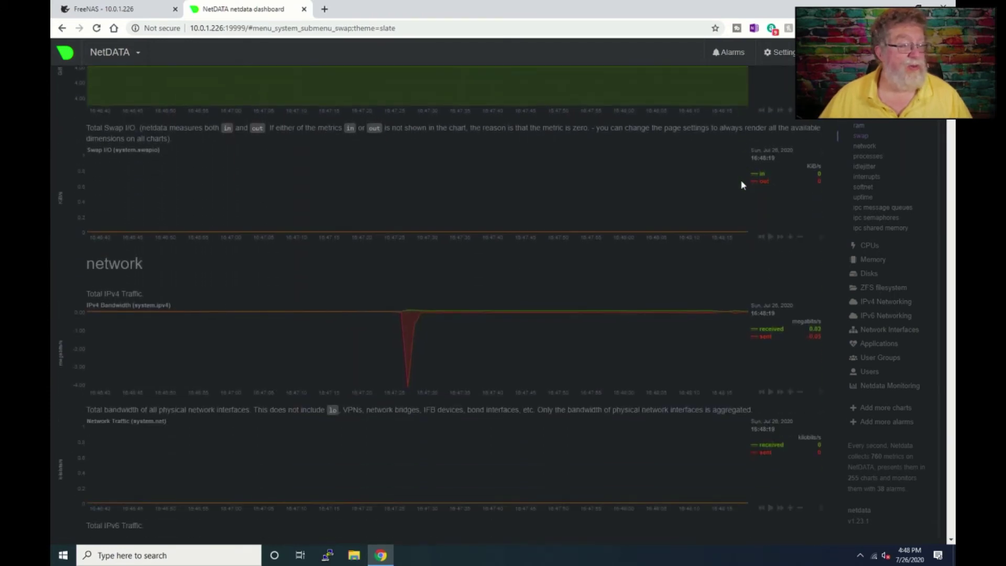
scroll(742, 185, down, 2)
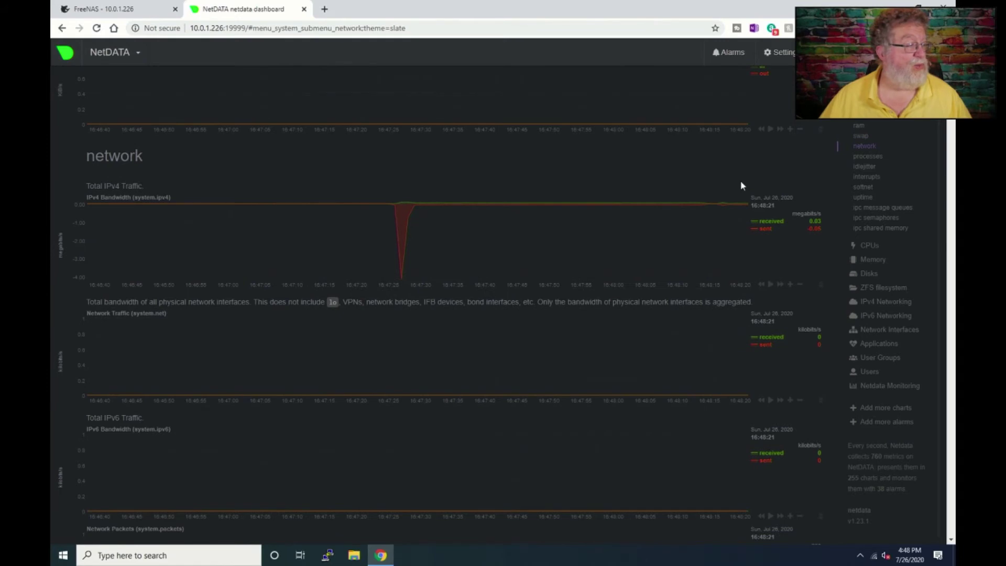
scroll(741, 184, down, 3)
scroll(741, 184, down, 2)
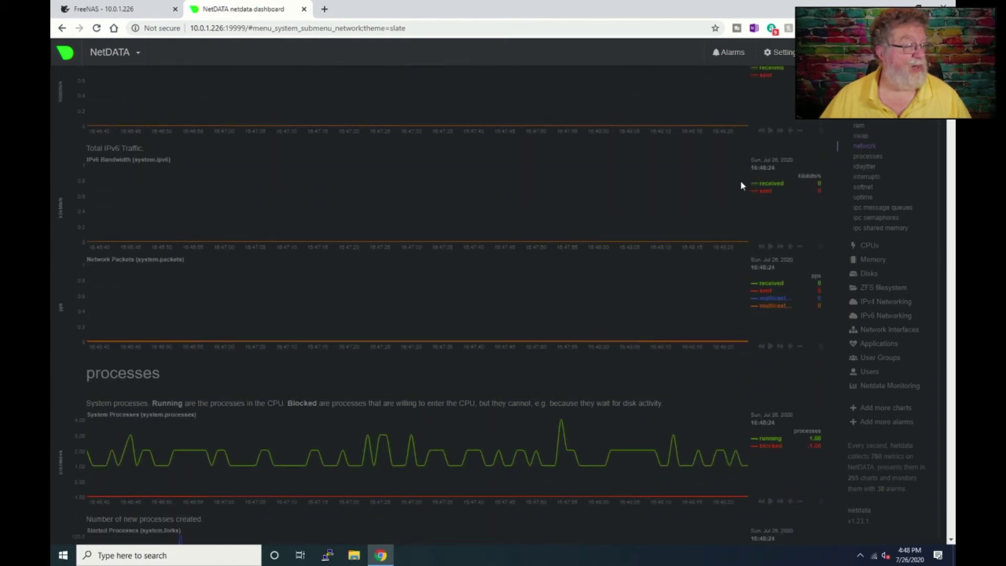
scroll(741, 184, down, 3)
scroll(741, 184, down, 1)
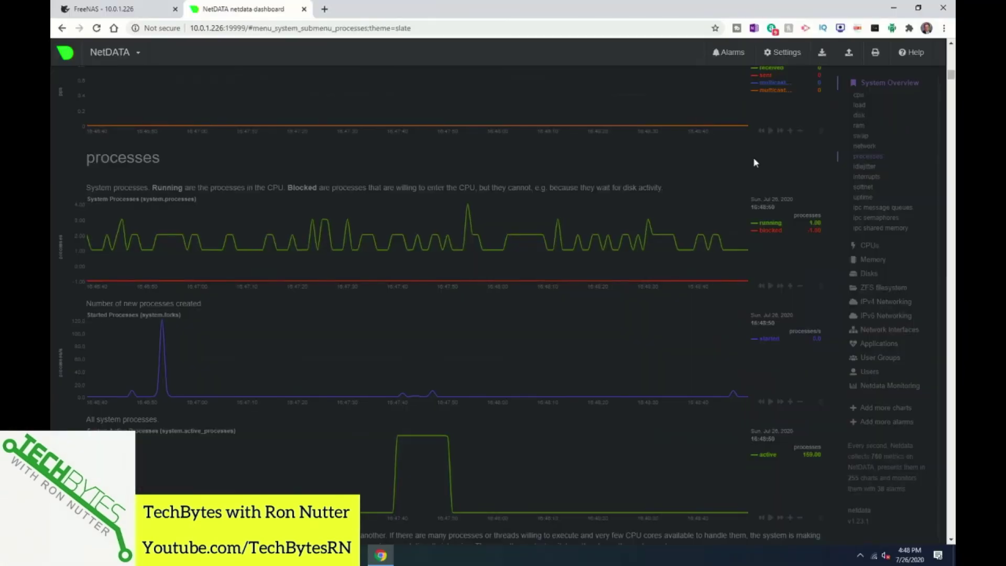
Scroll down through the idlejitter, interrupts, softnet and uptime charts.
scroll(754, 162, down, 6)
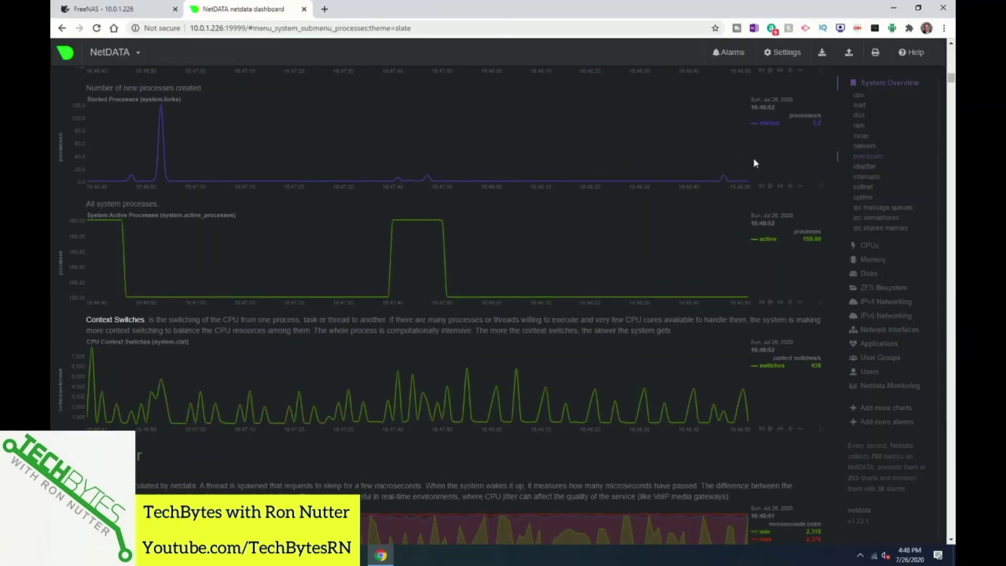
scroll(754, 166, down, 6)
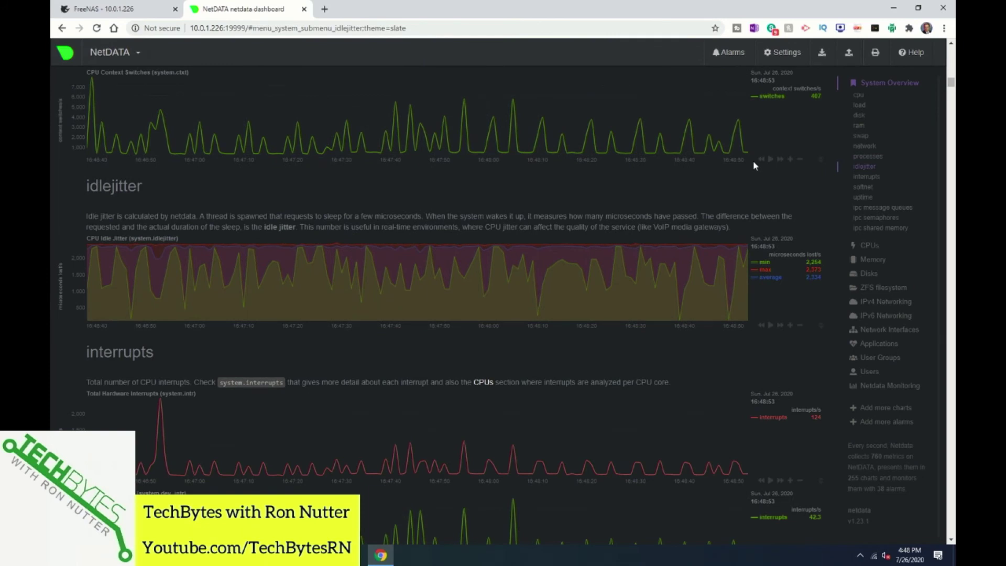
scroll(754, 165, down, 5)
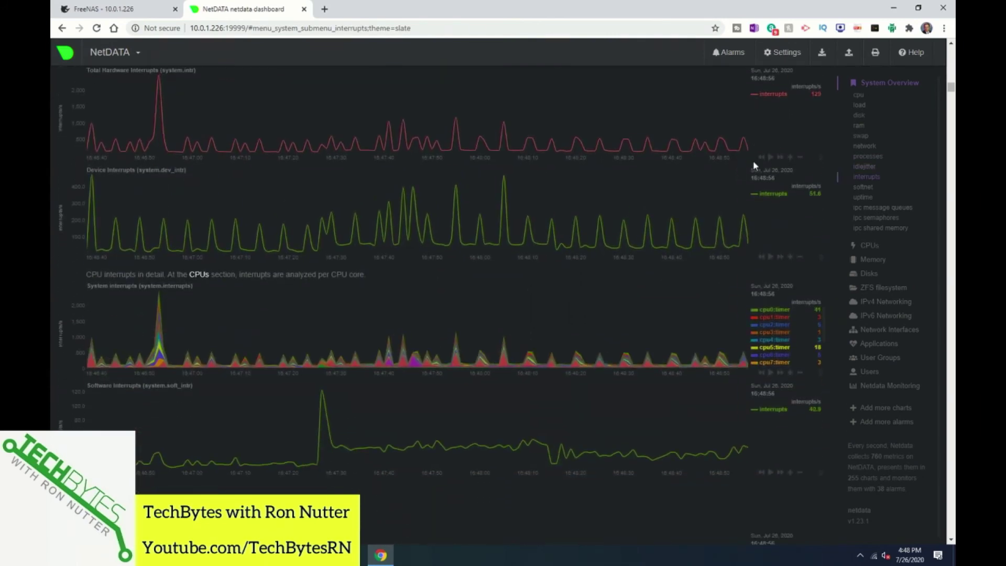
scroll(753, 166, down, 3)
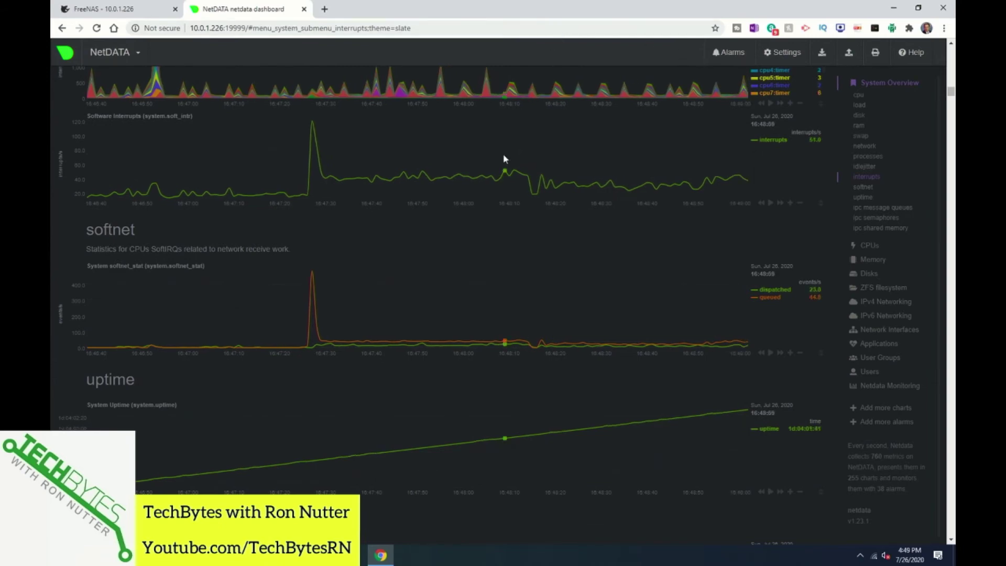
Scroll back up to the System Overview gauges at the top.
scroll(504, 160, up, 10)
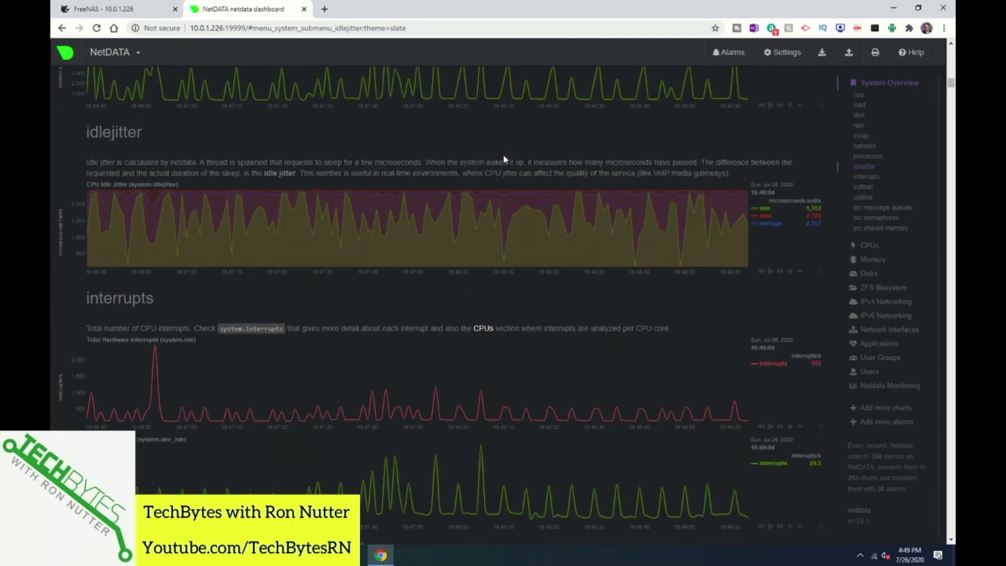
scroll(503, 159, up, 7)
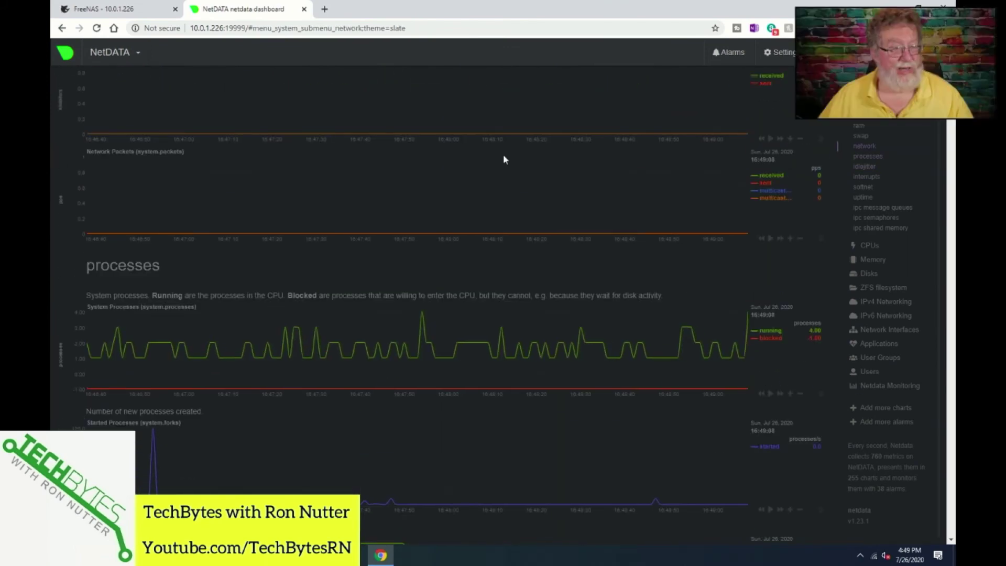
scroll(504, 159, up, 1)
scroll(504, 159, up, 10)
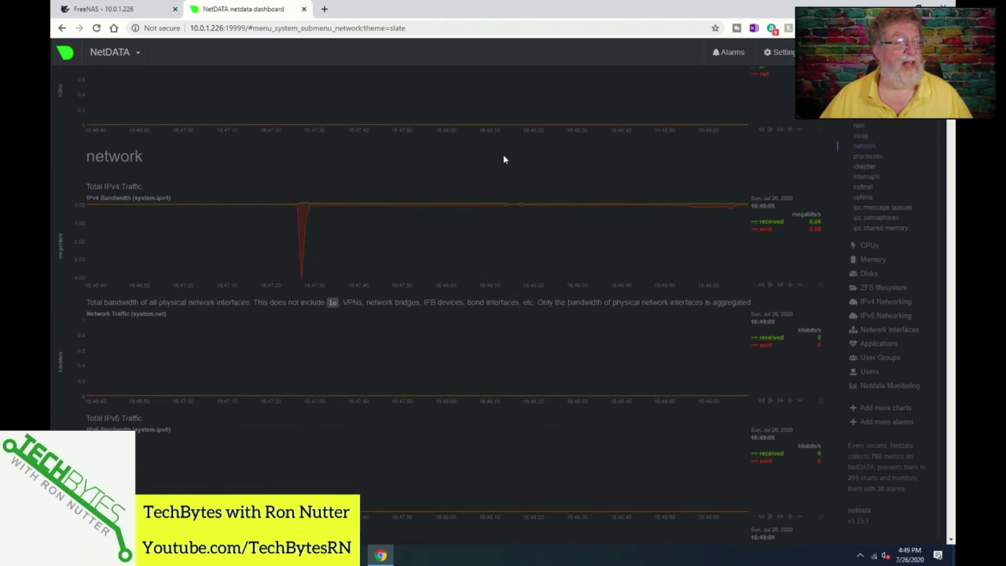
scroll(504, 159, up, 7)
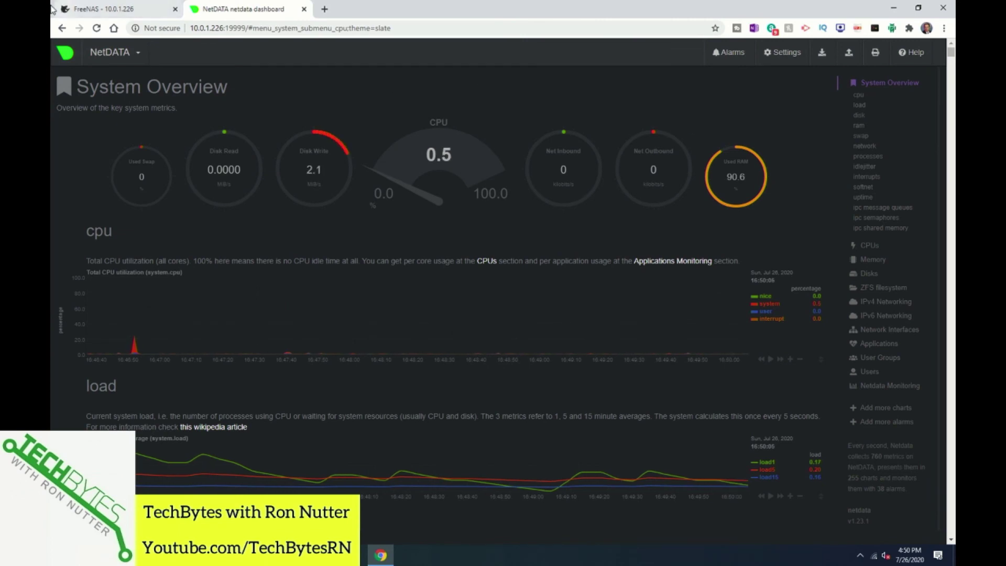
Switch back to the FreeNAS tab and show its main Dashboard.
click(87, 7)
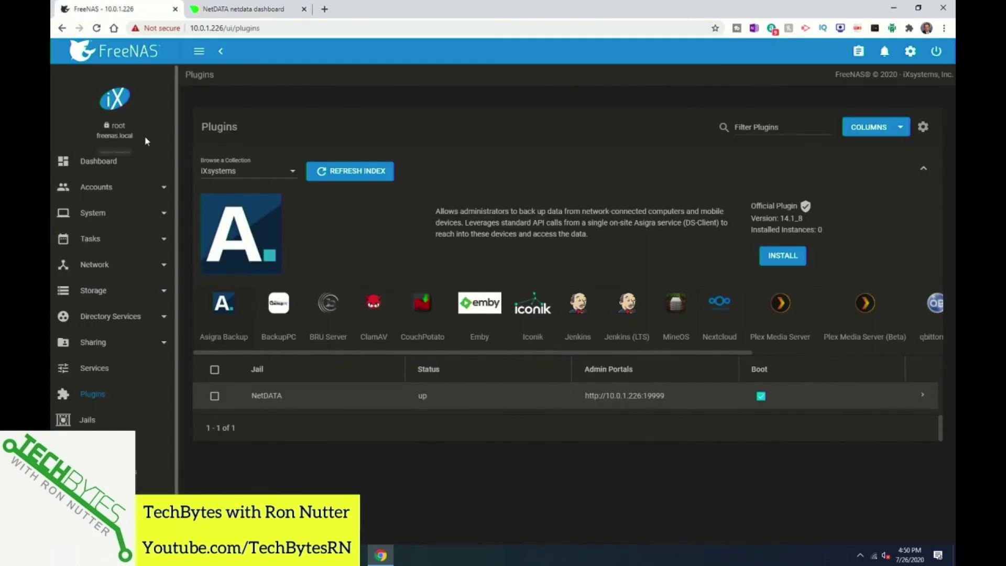
click(118, 163)
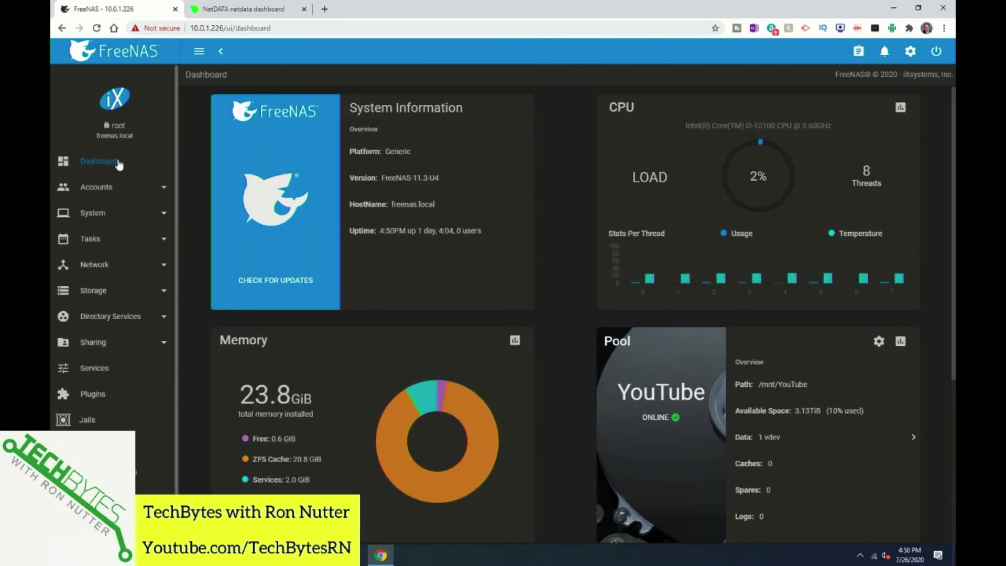